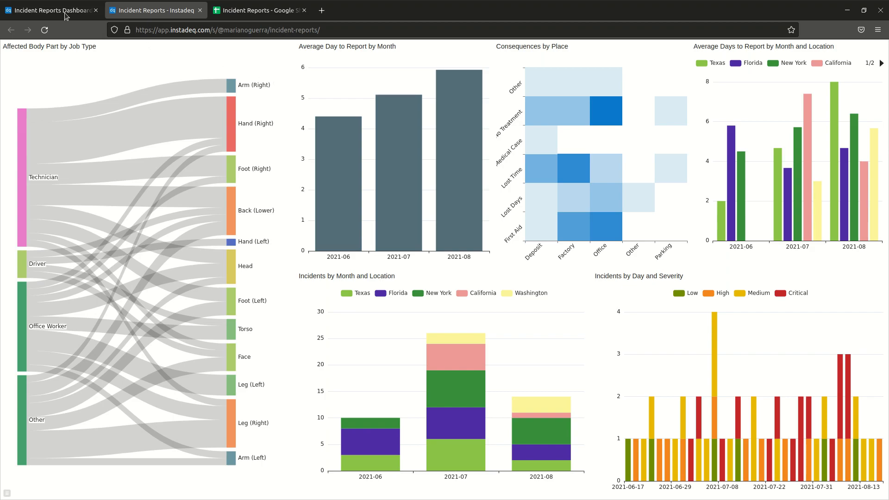
Add a Group By card below the Select card on the Incident Reports Dashboard page.
scroll(483, 224, up, 1)
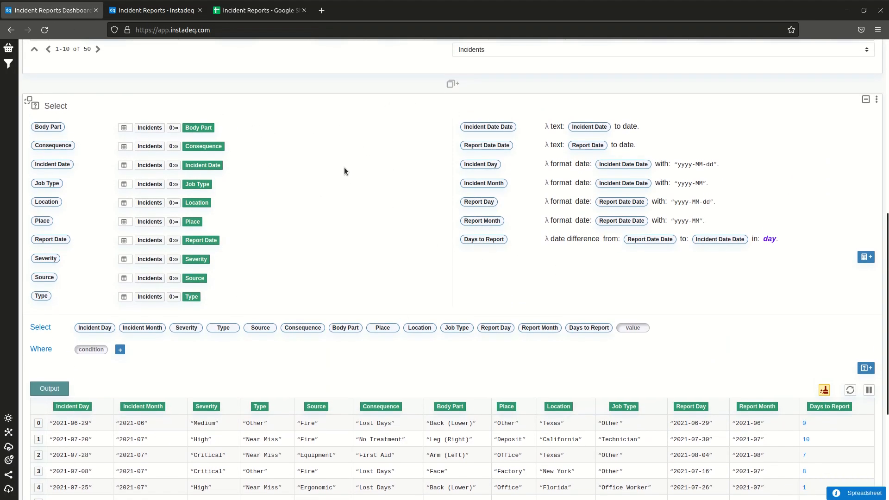
scroll(344, 167, down, 5)
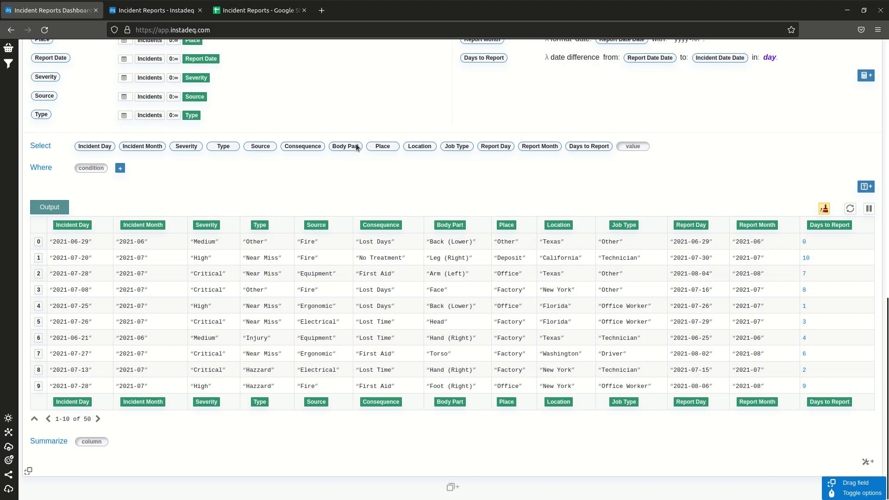
click(399, 490)
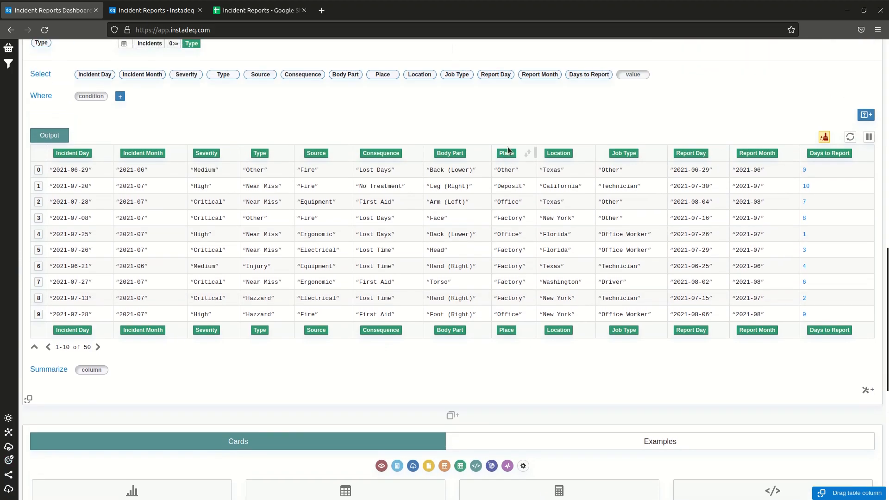
scroll(508, 146, down, 3)
scroll(511, 151, down, 5)
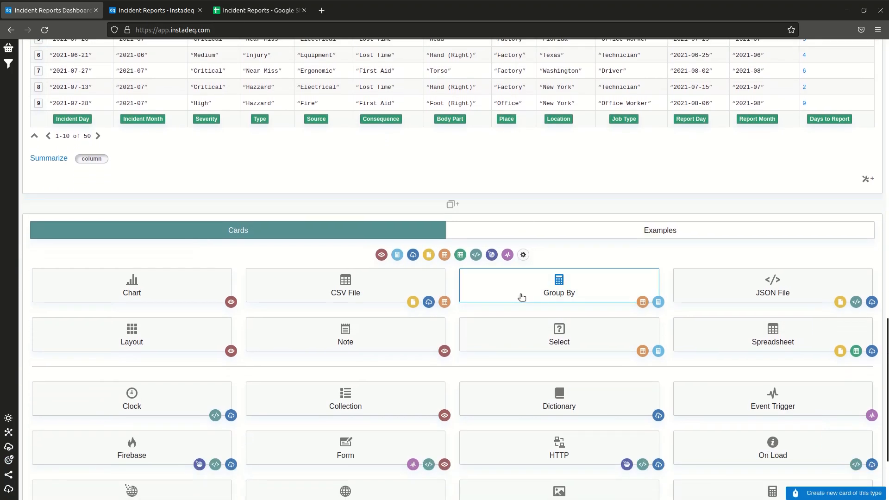
click(520, 296)
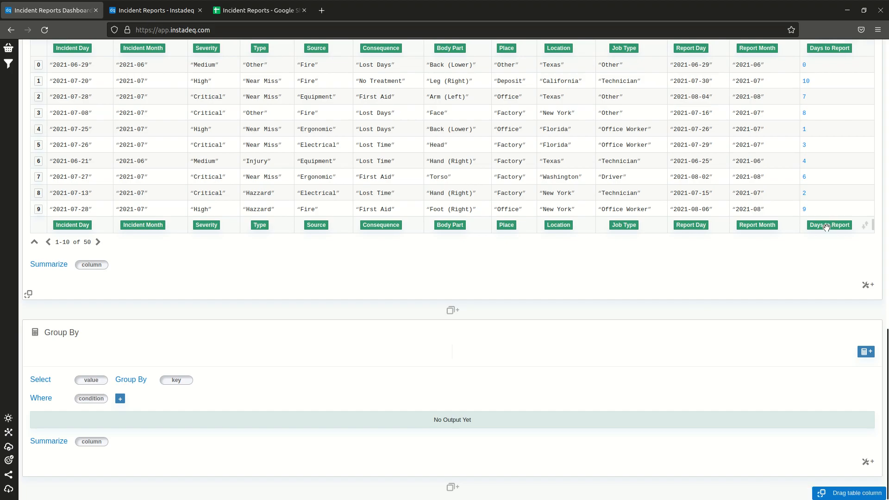
Add the Select output's Days to Report column as the Group By card's value, aggregated by Average.
drag(829, 225, 72, 387)
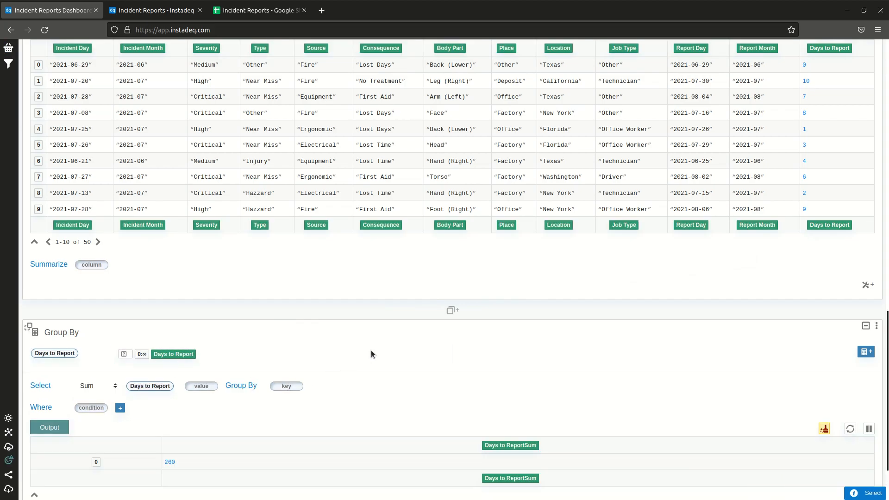
scroll(371, 351, down, 2)
click(107, 315)
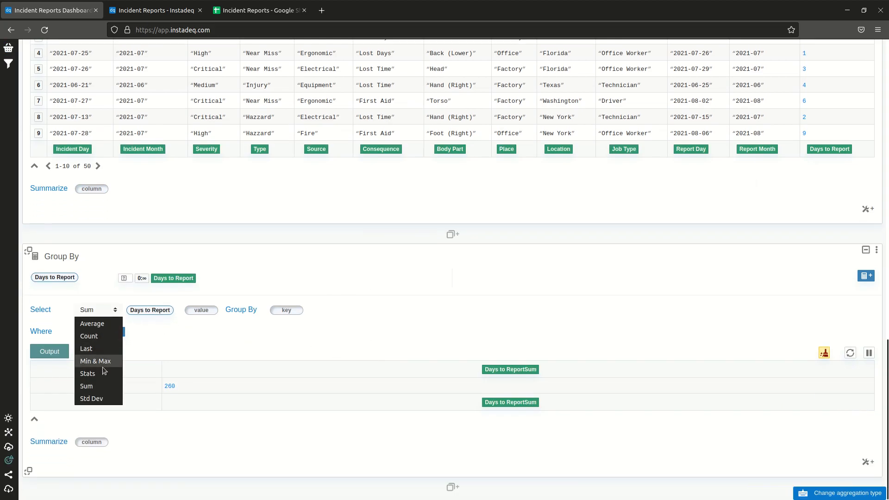
click(99, 324)
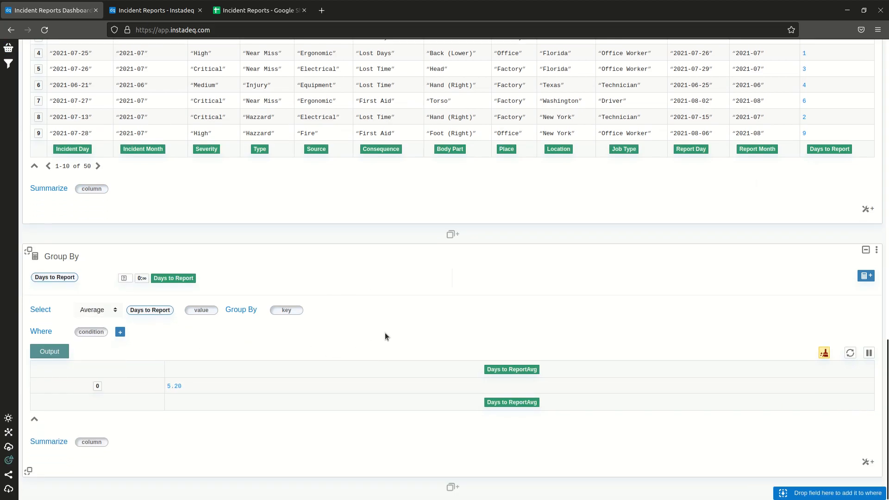
click(201, 310)
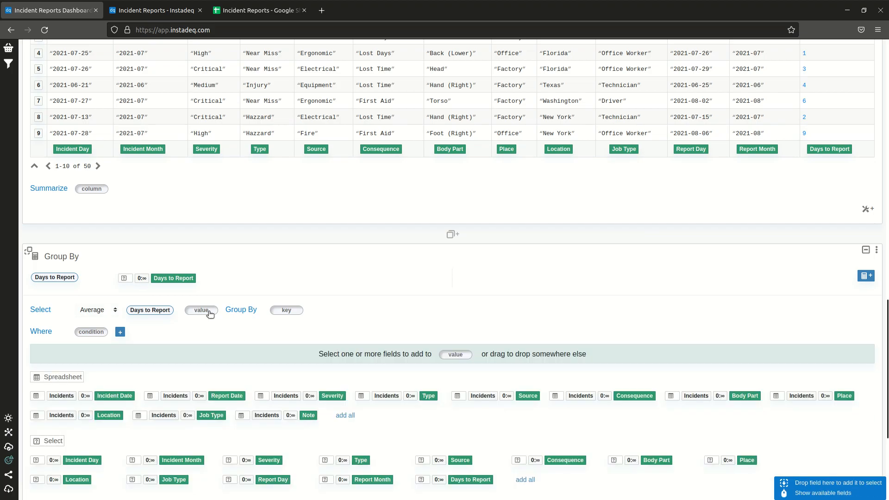
scroll(210, 313, down, 3)
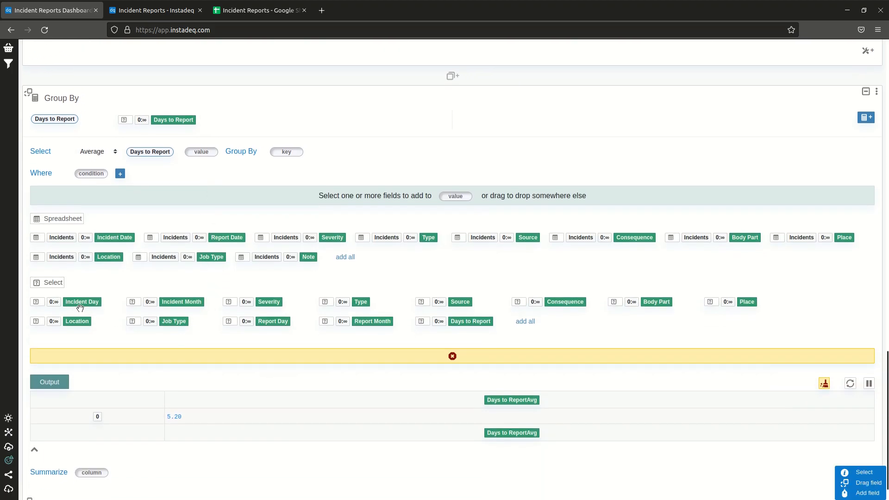
click(775, 356)
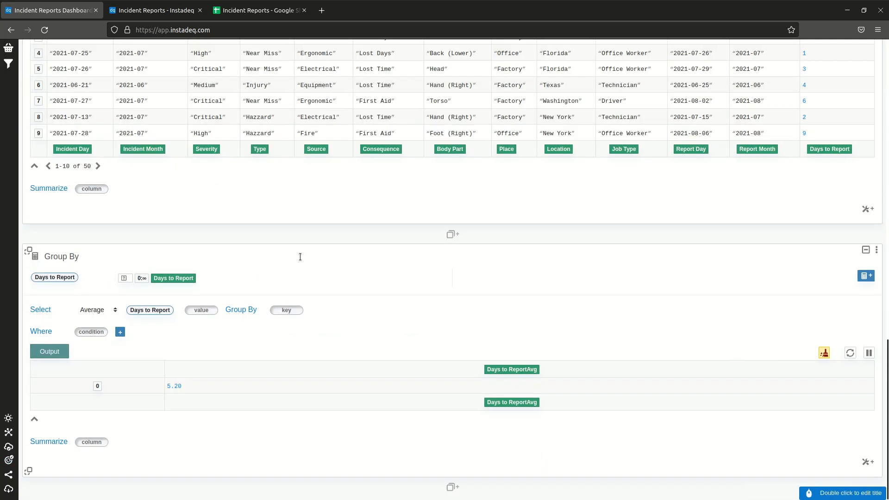
Group the average Days to Report by the Incident Month field from the Select card.
click(285, 311)
scroll(346, 275, down, 3)
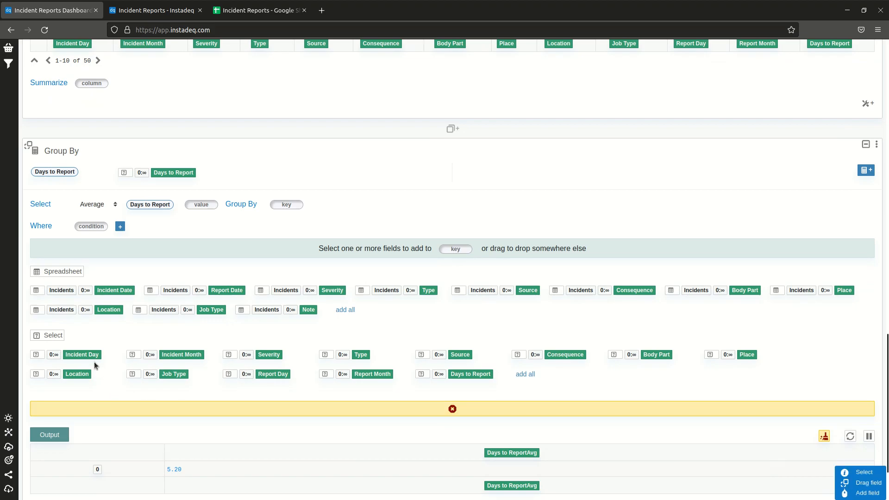
click(181, 354)
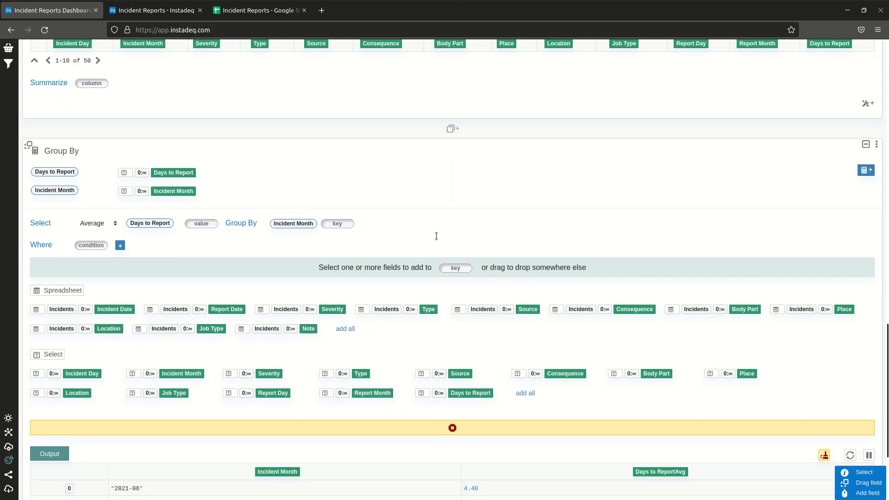
scroll(514, 202, down, 3)
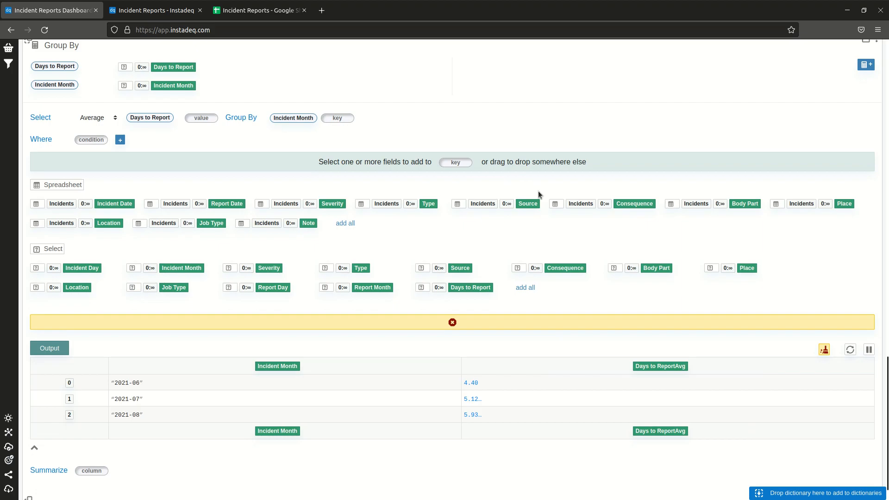
click(533, 326)
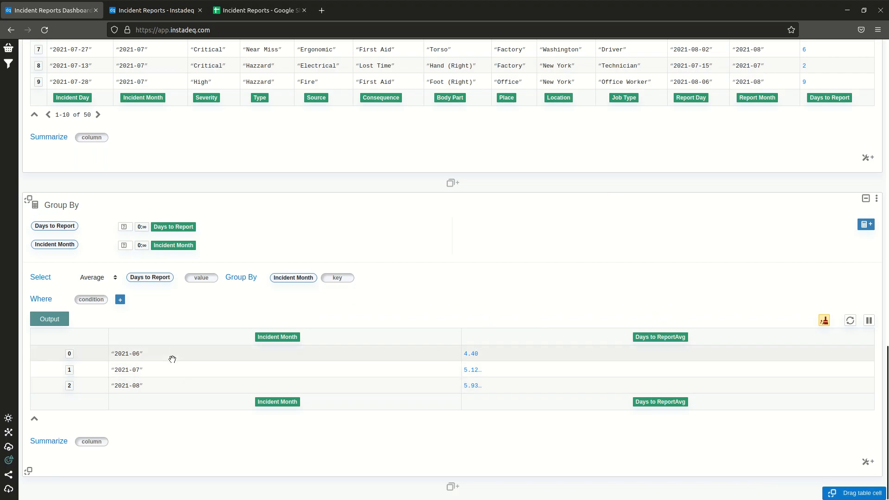
Examine the Incidents source data in the Incident Reports Google Sheet and return to the dashboard.
click(240, 10)
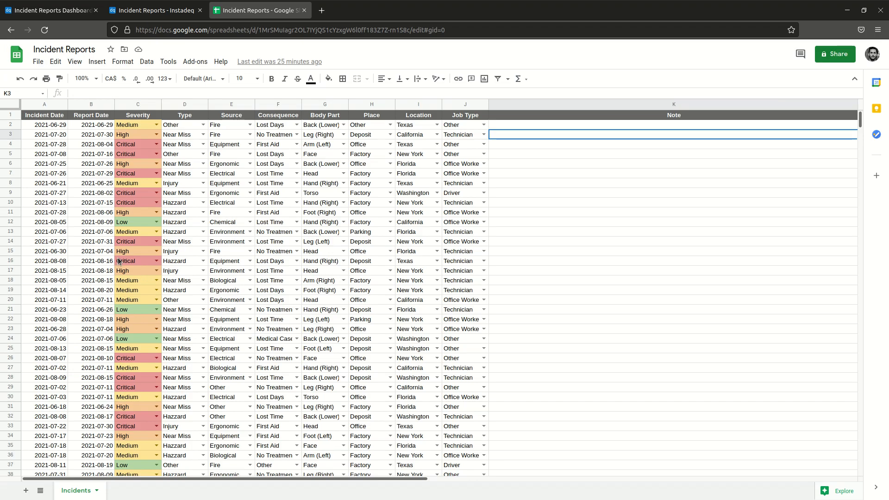
click(50, 10)
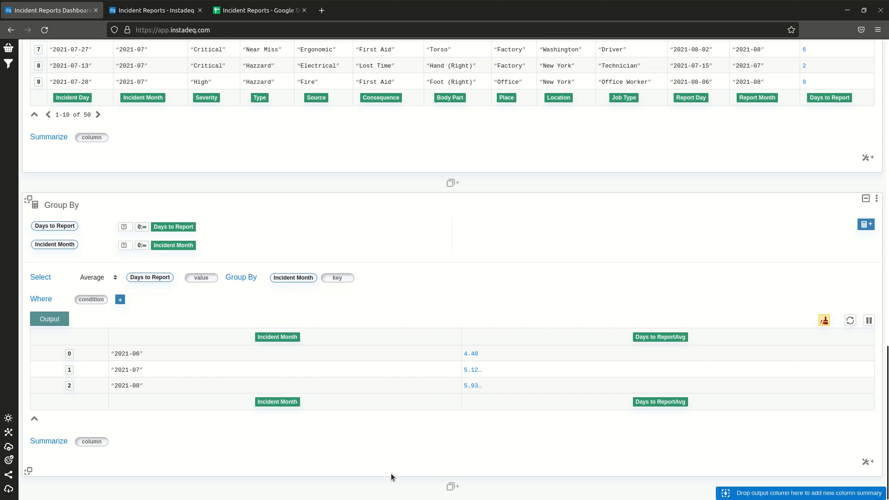
Rename the Group By card as "Group Average Days to Report By Incident Month".
double_click(56, 207)
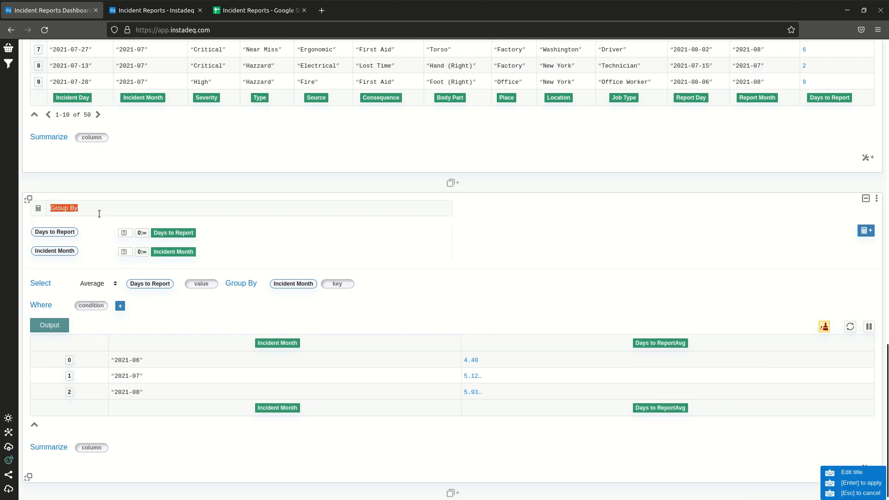
key(Escape)
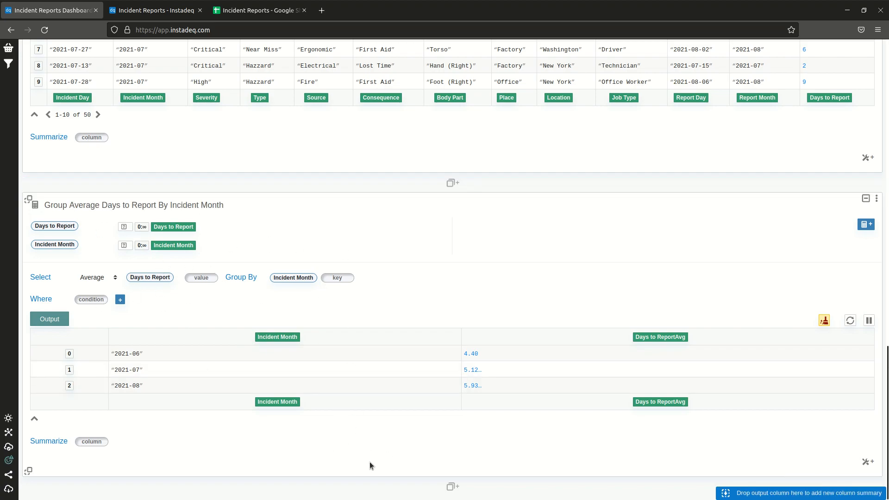
Add a Chart card after the grouping card, with Days to ReportAvg as its charted value.
click(377, 488)
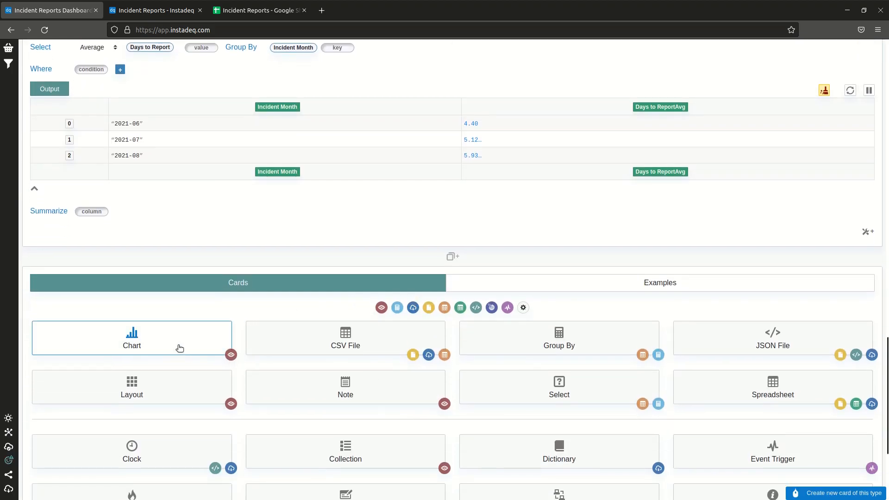
click(179, 349)
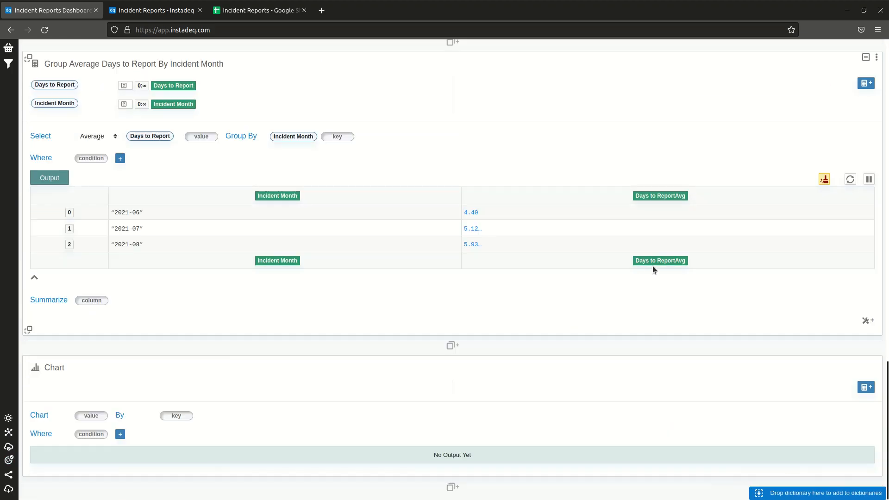
drag(657, 259, 94, 417)
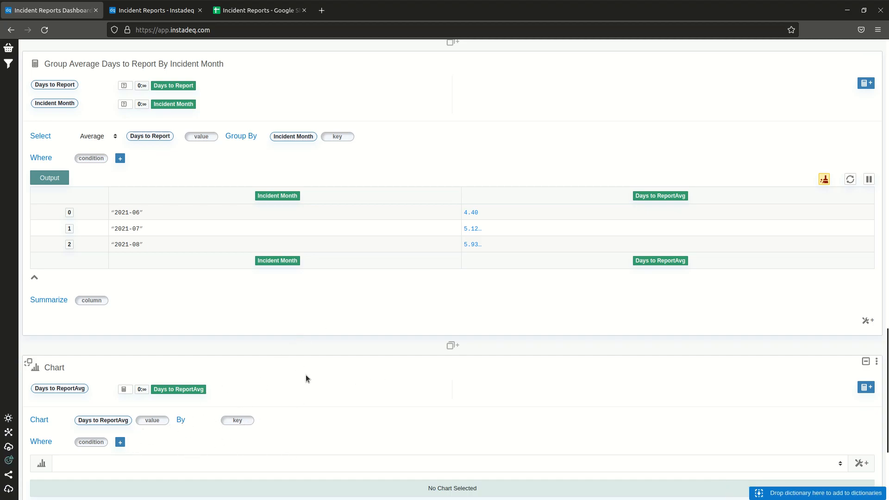
Add the grouping card's Incident Month column as the chart's key for a Bar chart.
scroll(304, 374, down, 4)
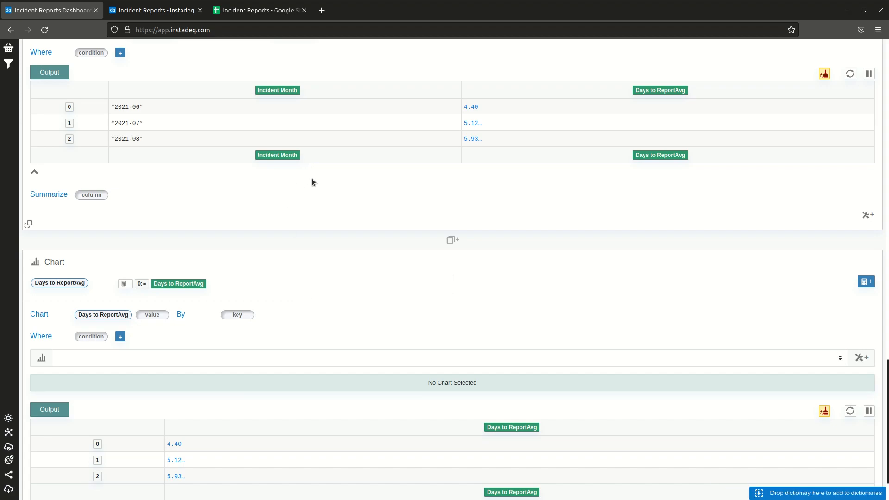
scroll(321, 288, down, 2)
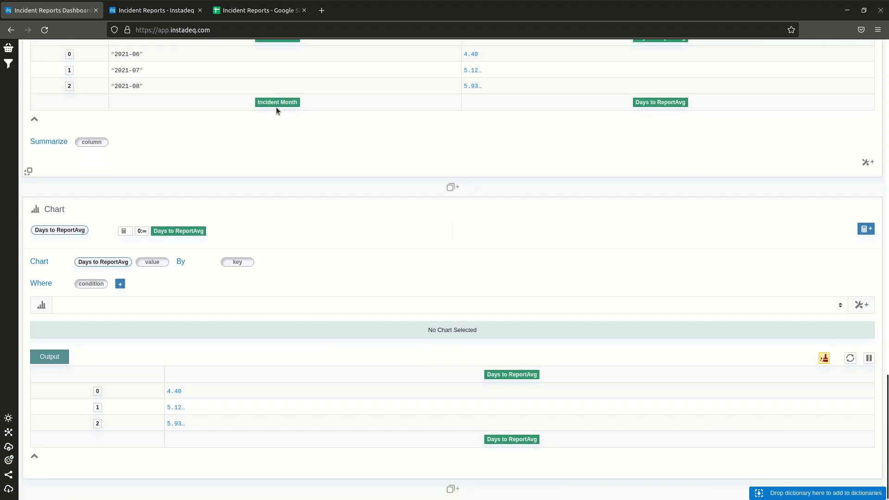
drag(277, 103, 233, 262)
scroll(528, 222, down, 6)
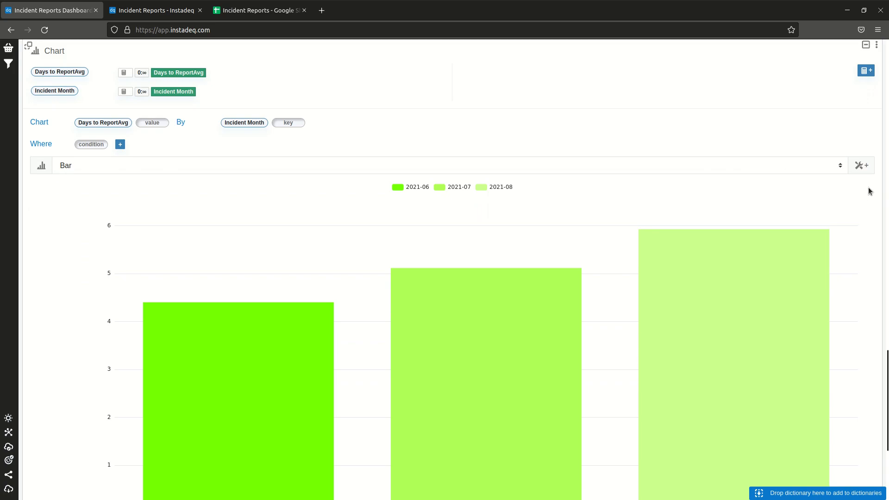
Replace the bar chart's color formula with a fixed dark slate gray from the color palette.
scroll(869, 191, down, 2)
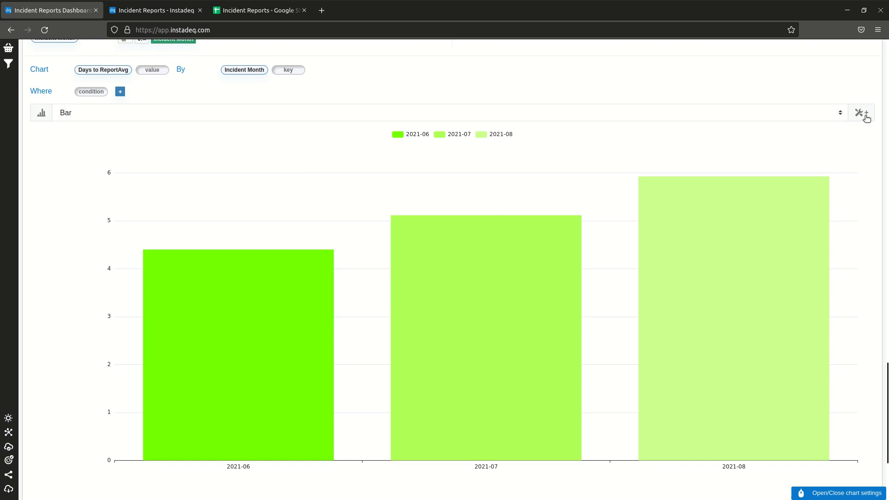
click(862, 113)
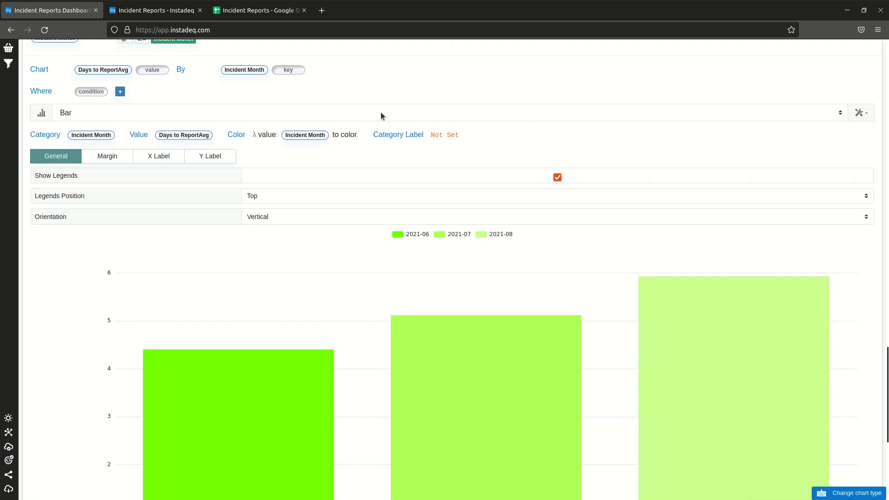
click(236, 135)
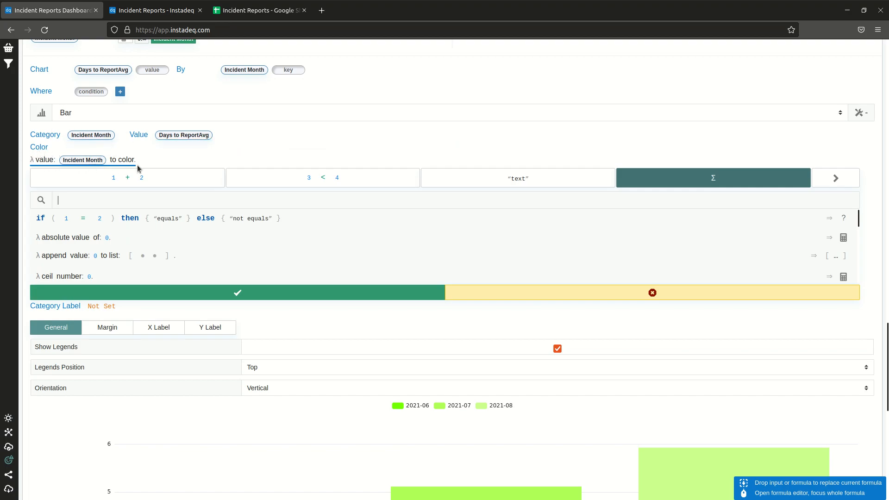
click(829, 184)
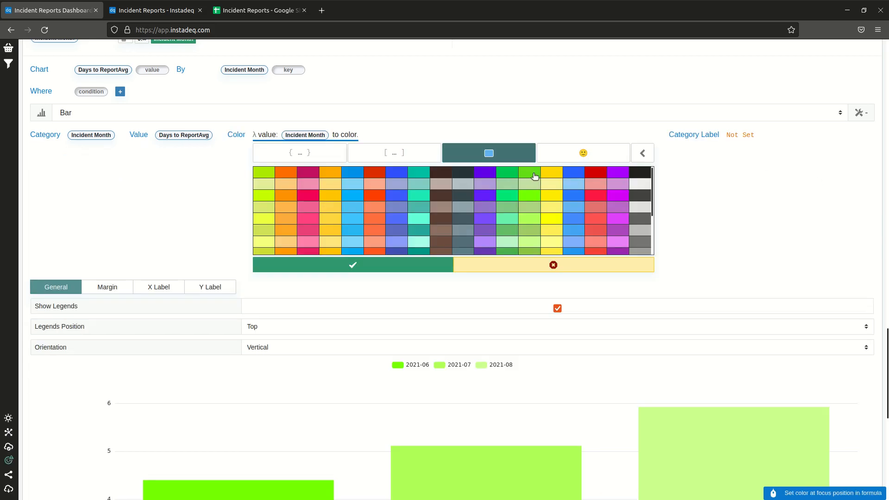
click(461, 244)
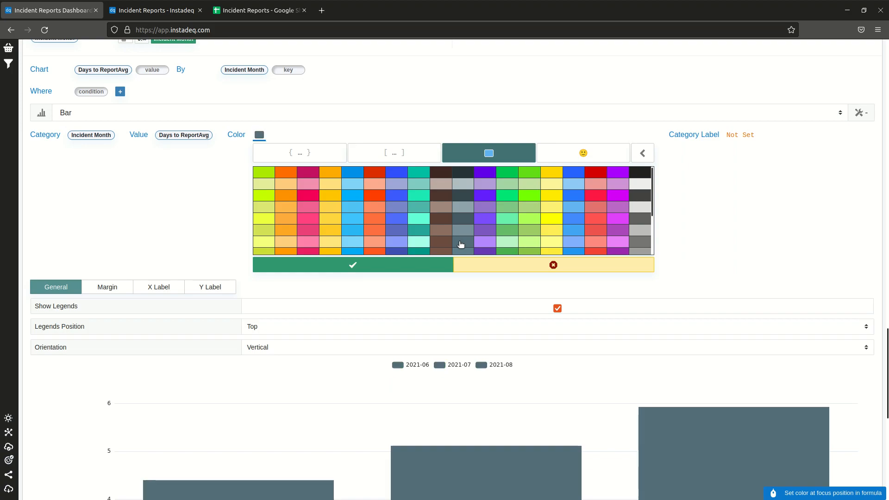
click(420, 266)
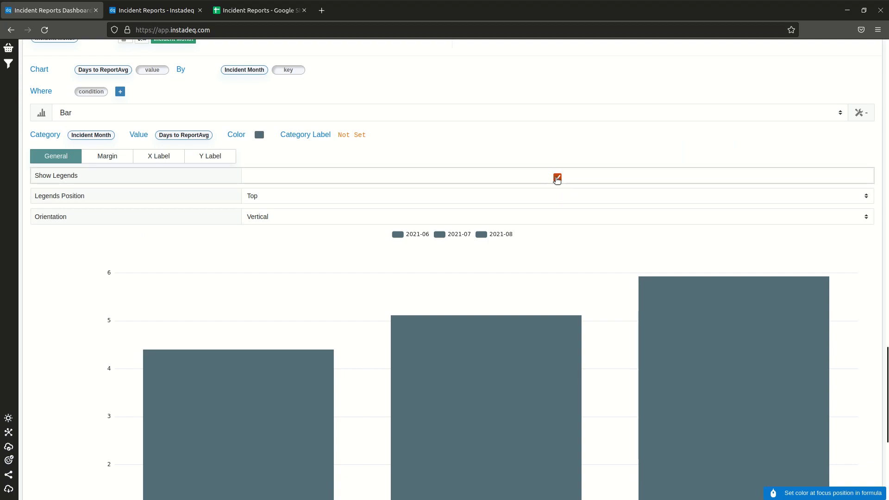
Turn off Show Legends for the bar chart and close the chart settings.
click(557, 179)
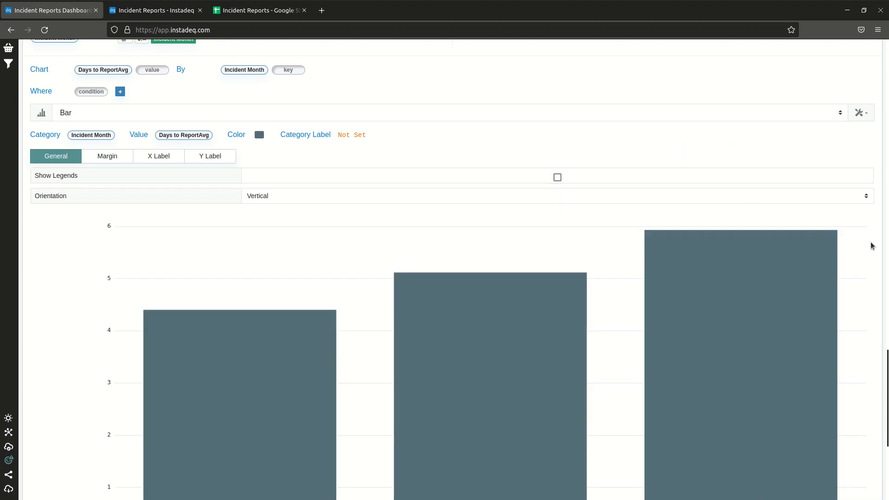
scroll(873, 246, down, 4)
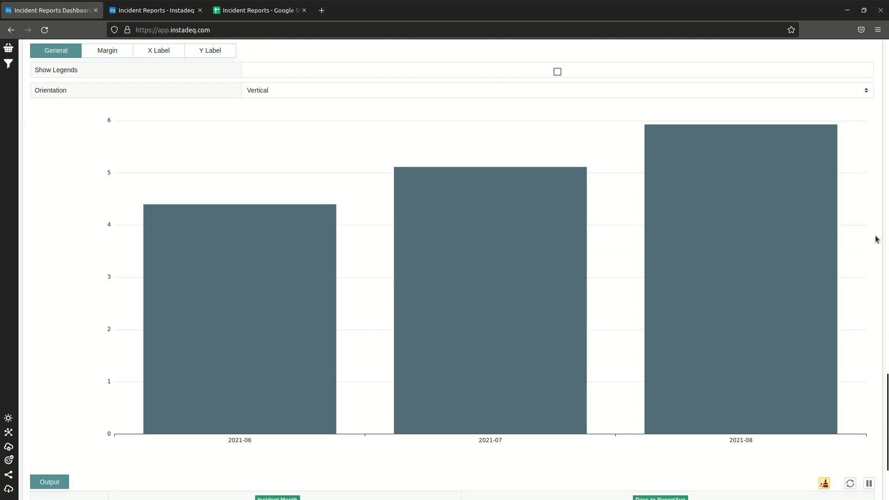
scroll(878, 238, up, 2)
click(865, 62)
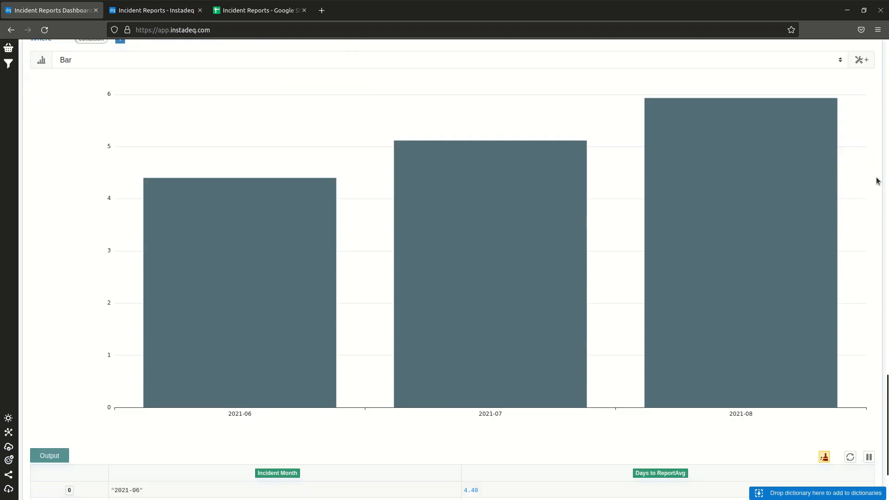
scroll(876, 181, up, 1)
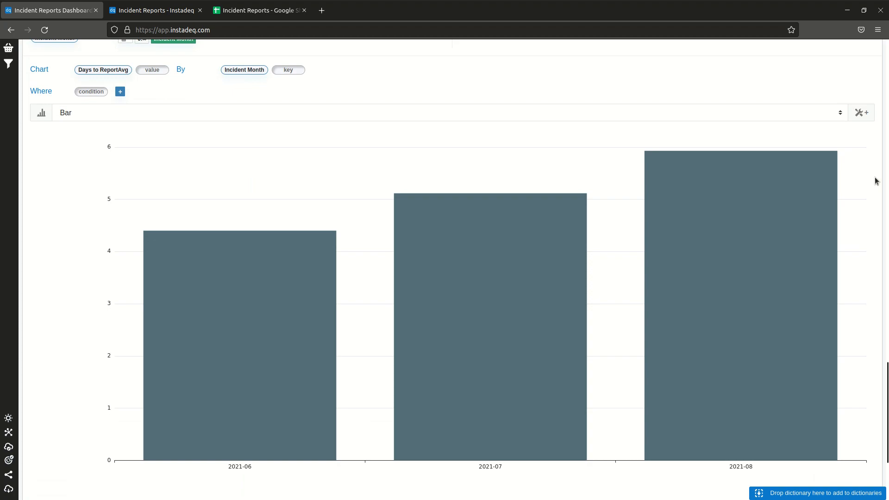
Sort the grouping card's output by Incident Month in ascending order and return to the chart card.
scroll(875, 180, up, 6)
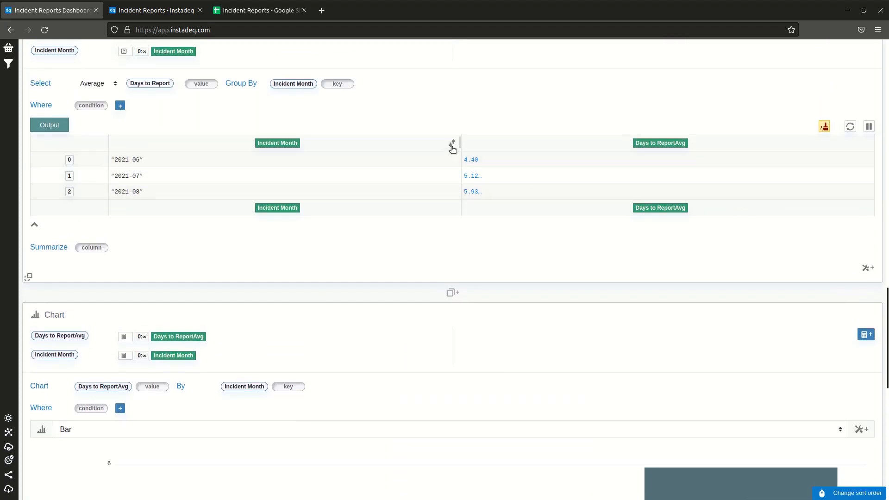
scroll(857, 301, down, 8)
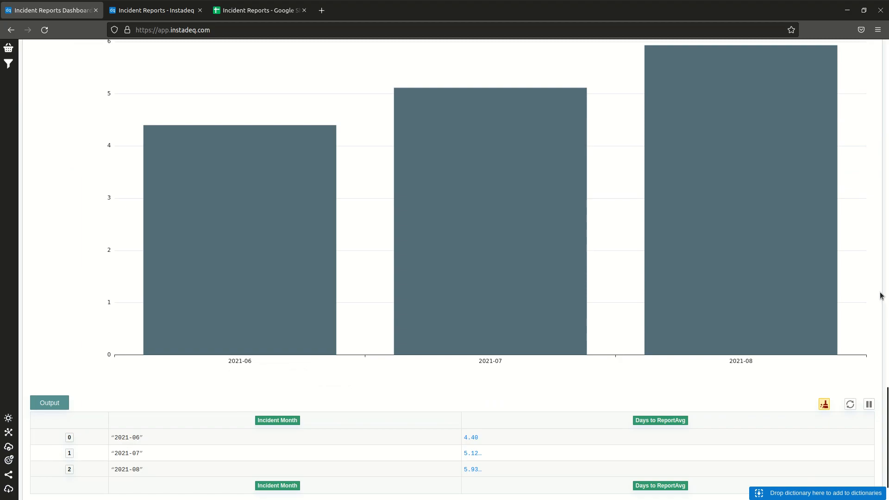
scroll(881, 296, up, 3)
scroll(857, 287, up, 2)
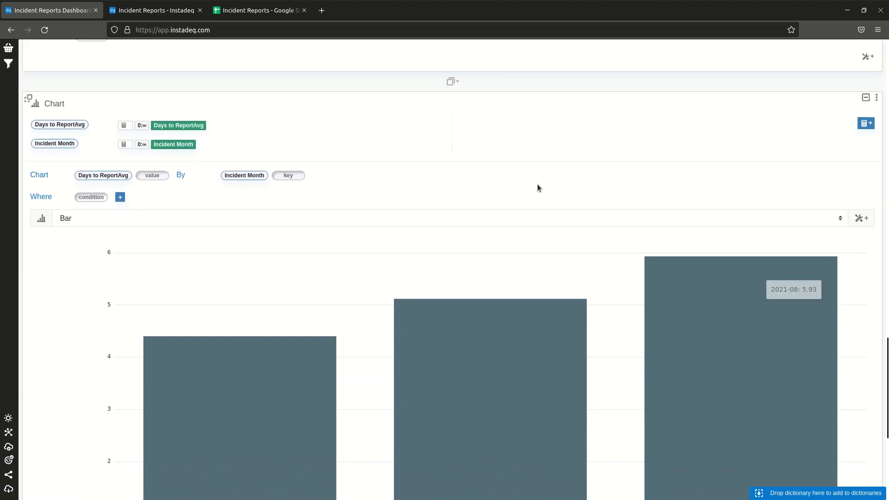
Copy the title "Average Day to Report by Month" from the reference dashboard and use it as the bar chart card's title.
click(165, 17)
triple_click(328, 47)
key(ctrl+c)
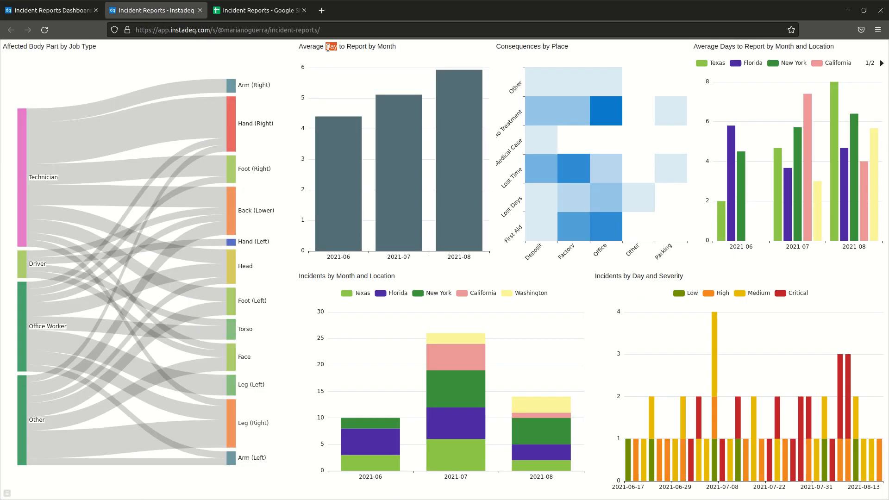
click(70, 11)
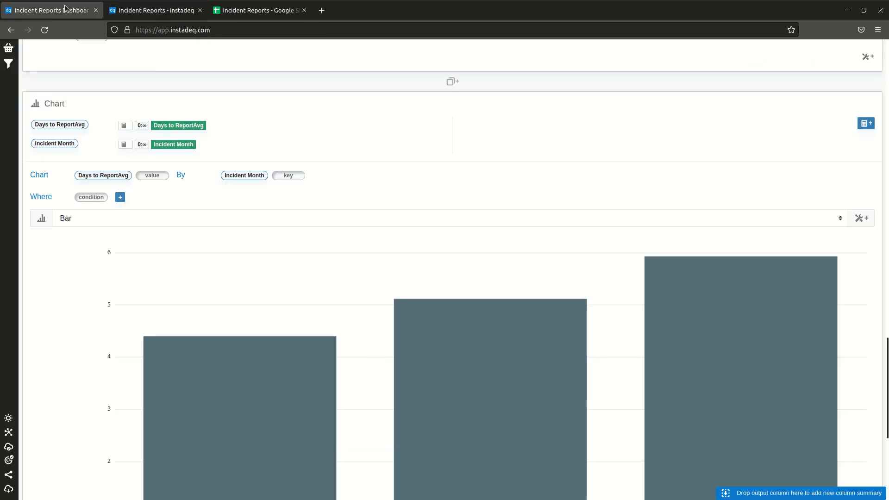
double_click(78, 103)
key(ctrl+v)
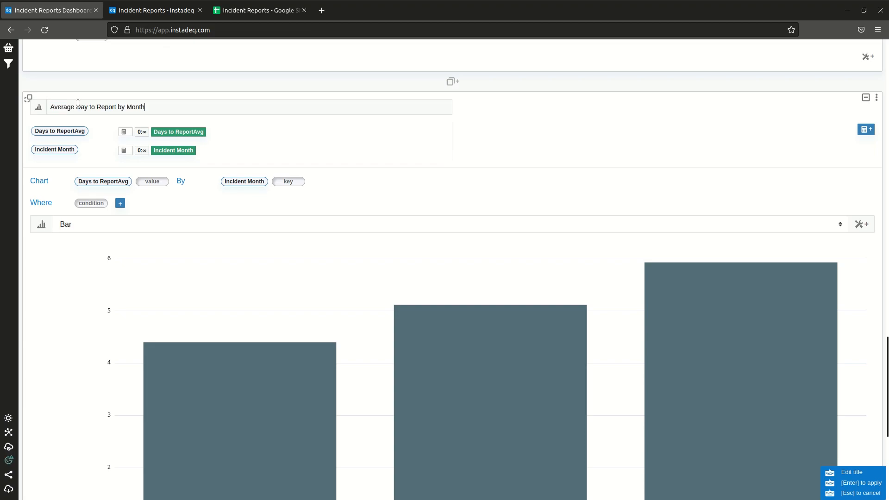
key(Return)
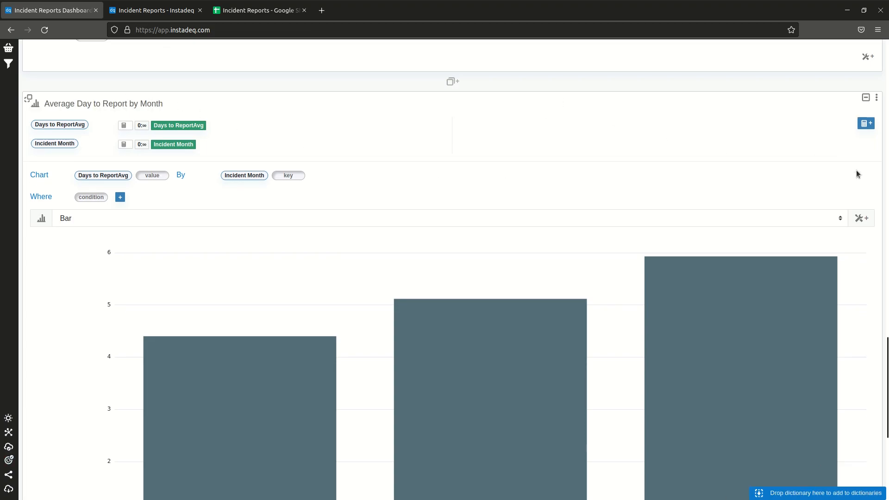
Review the card that groups average Days to Report by Incident Month, together with the bar chart built from it.
scroll(843, 176, up, 10)
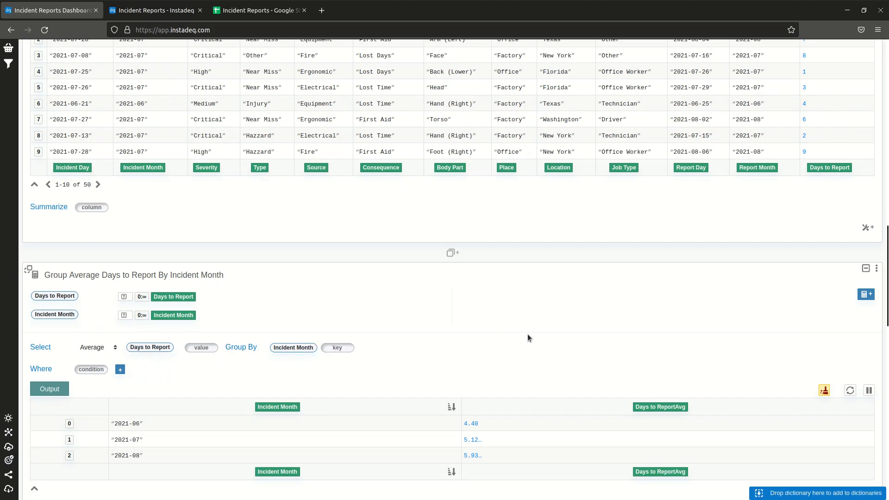
scroll(527, 334, down, 5)
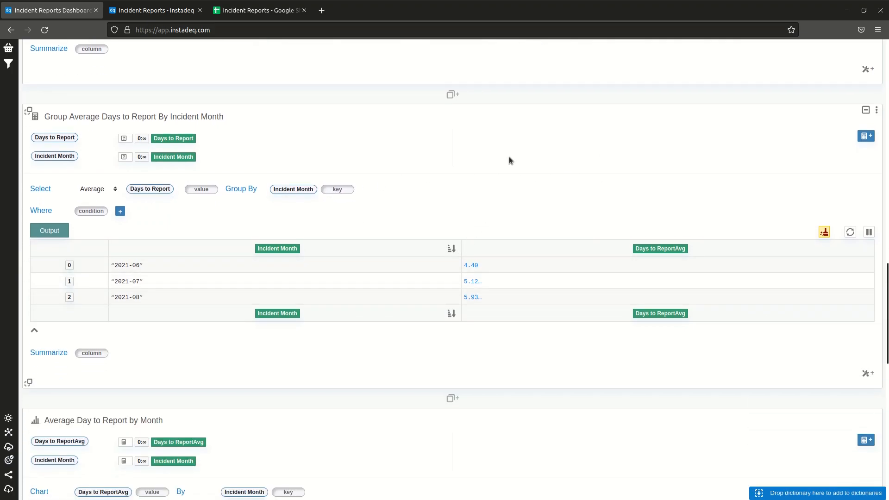
scroll(509, 158, down, 8)
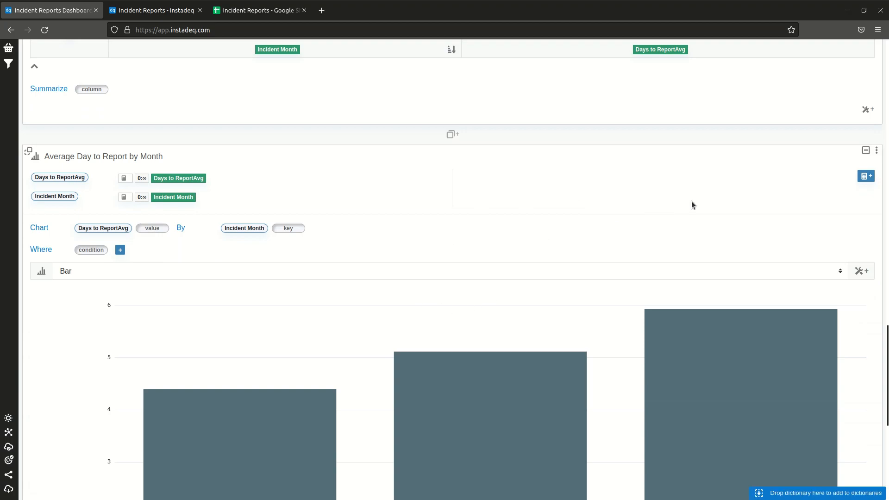
scroll(778, 197, down, 2)
scroll(572, 122, up, 3)
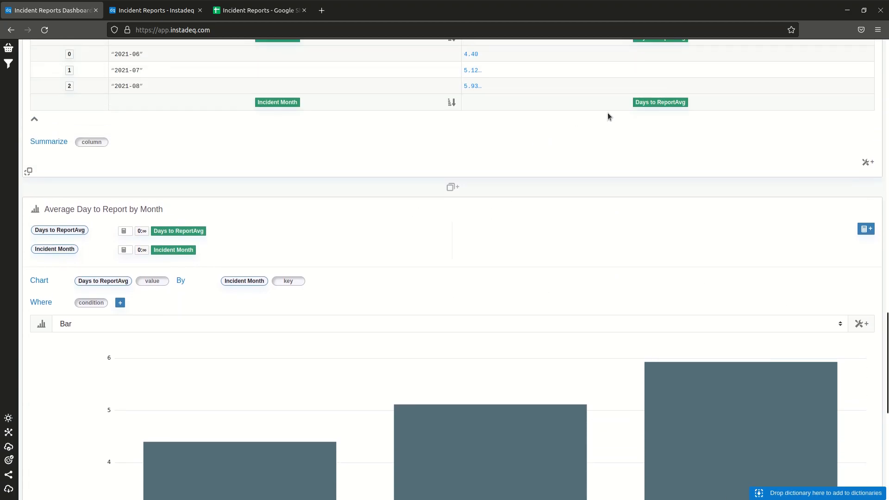
scroll(699, 236, down, 2)
scroll(859, 249, up, 2)
scroll(873, 293, down, 8)
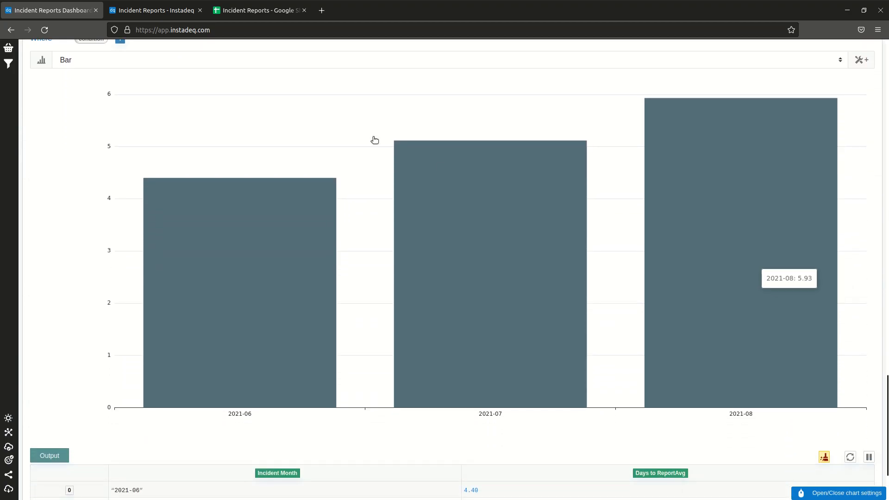
Compare the bar chart with its counterpart in the published Incident Reports dashboard.
click(153, 10)
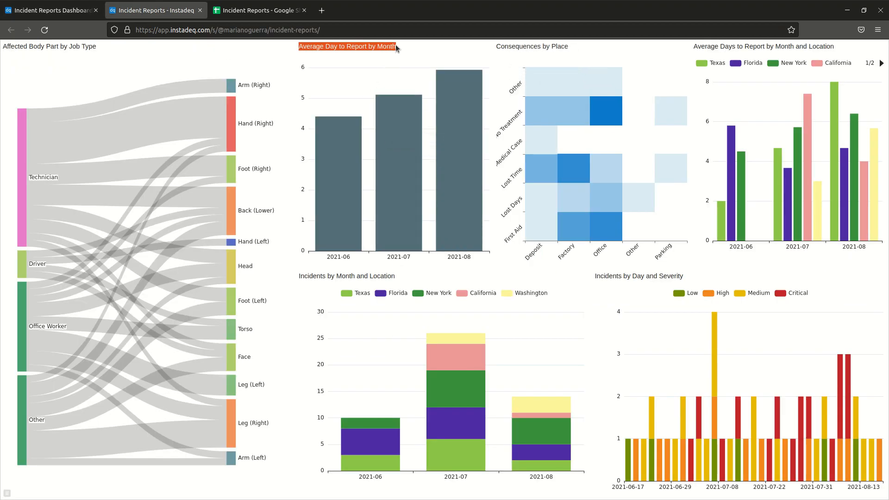
click(74, 11)
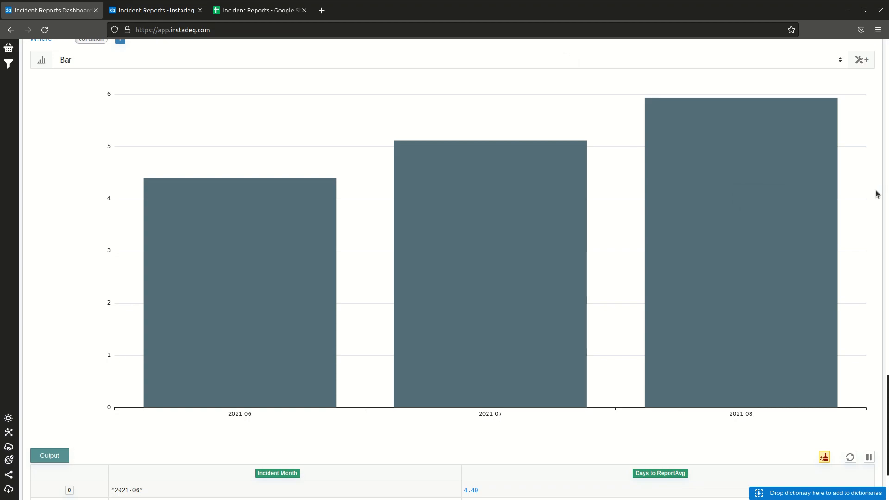
click(133, 14)
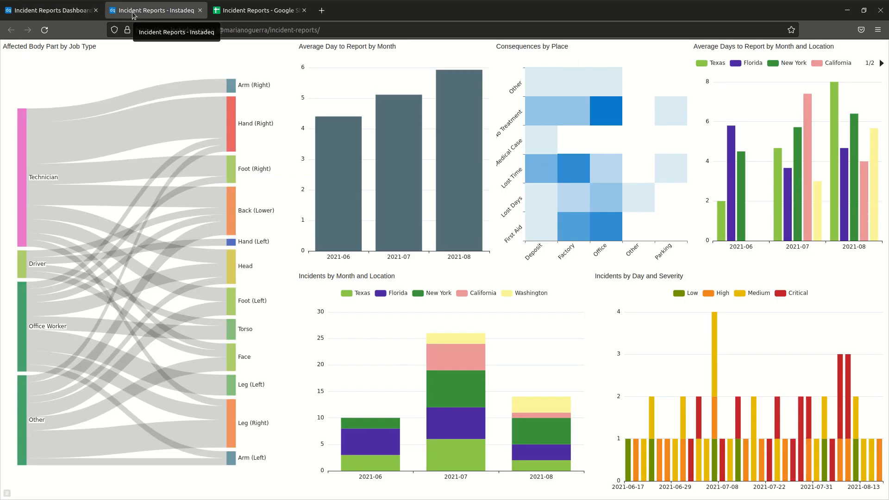